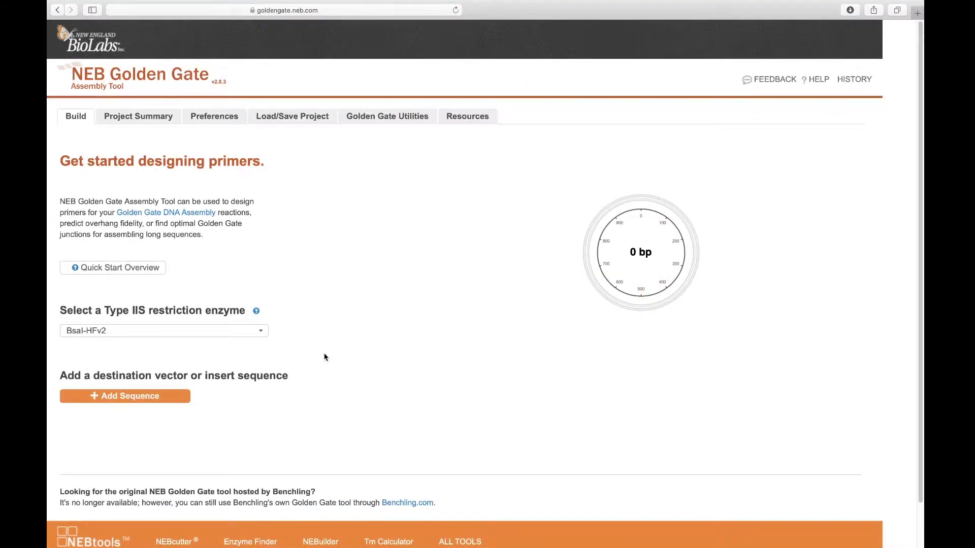
- Choose BsmBI-v2 as the assembly's Type IIS restriction enzyme from the enzyme list
{"action": "left_click", "coordinate": [253, 333]}
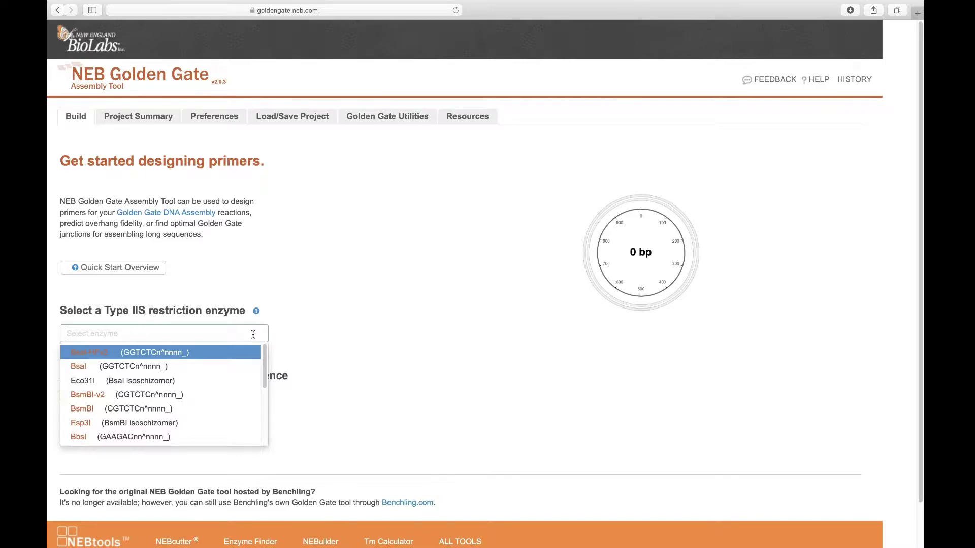
{"action": "left_click", "coordinate": [245, 395]}
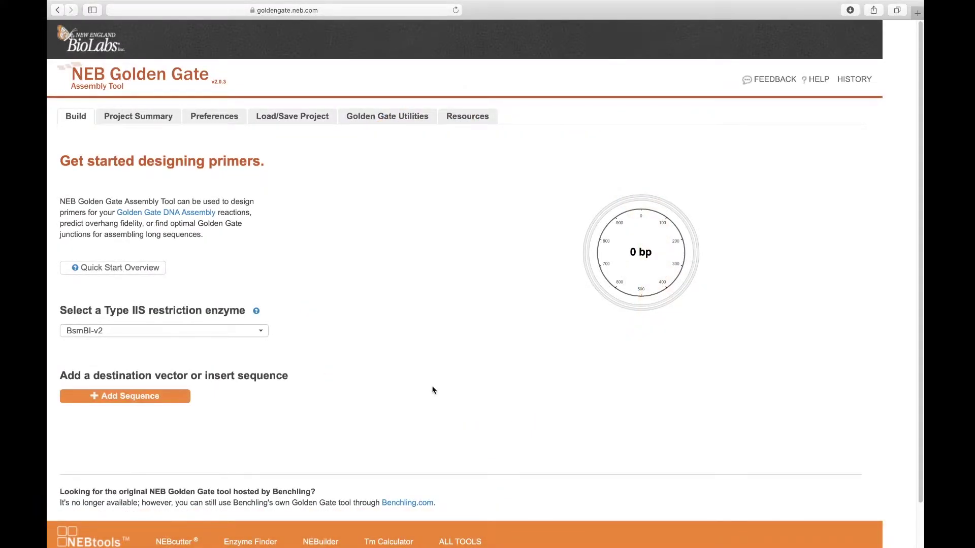
- Add the sample pGGAselect destination vector (2155 bp) as the first construct fragment
{"action": "left_click", "coordinate": [180, 399]}
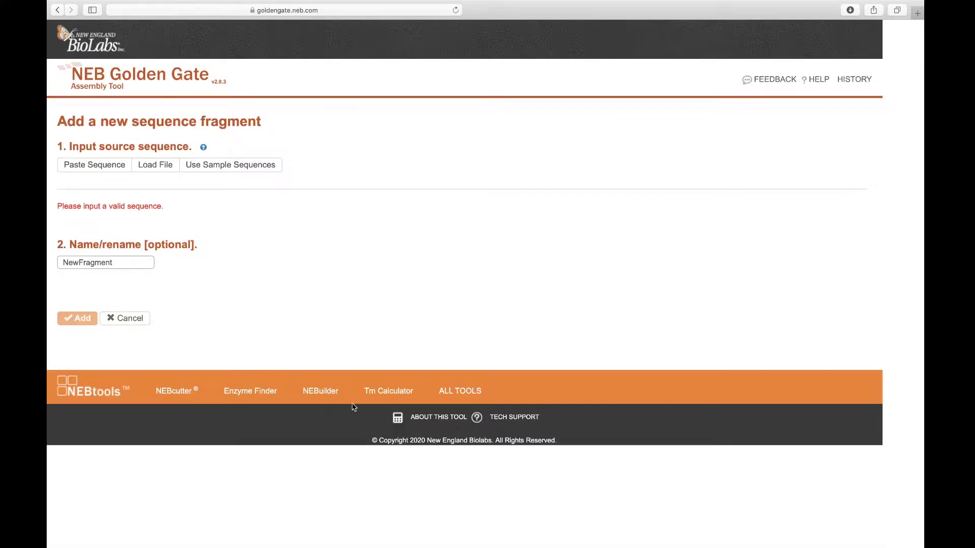
{"action": "left_click", "coordinate": [266, 168]}
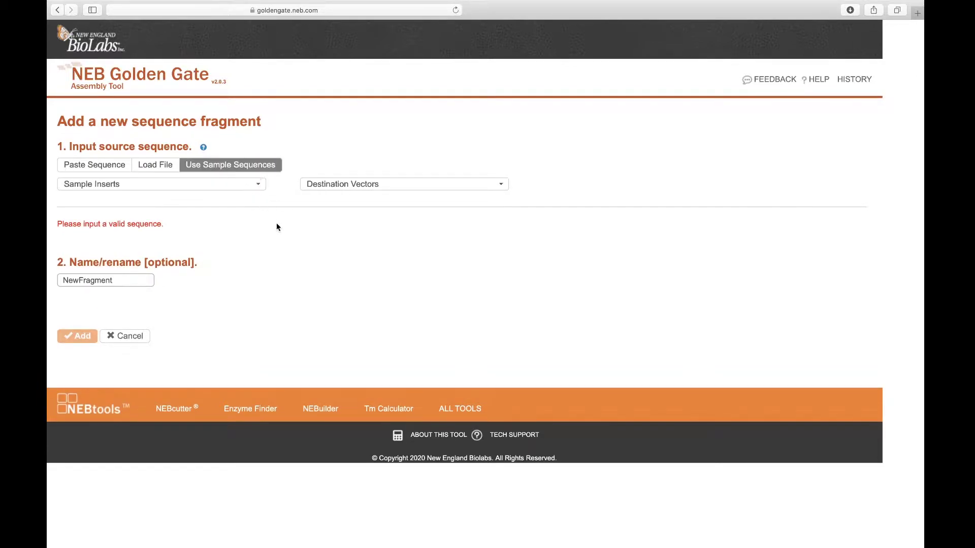
{"action": "left_click", "coordinate": [504, 184]}
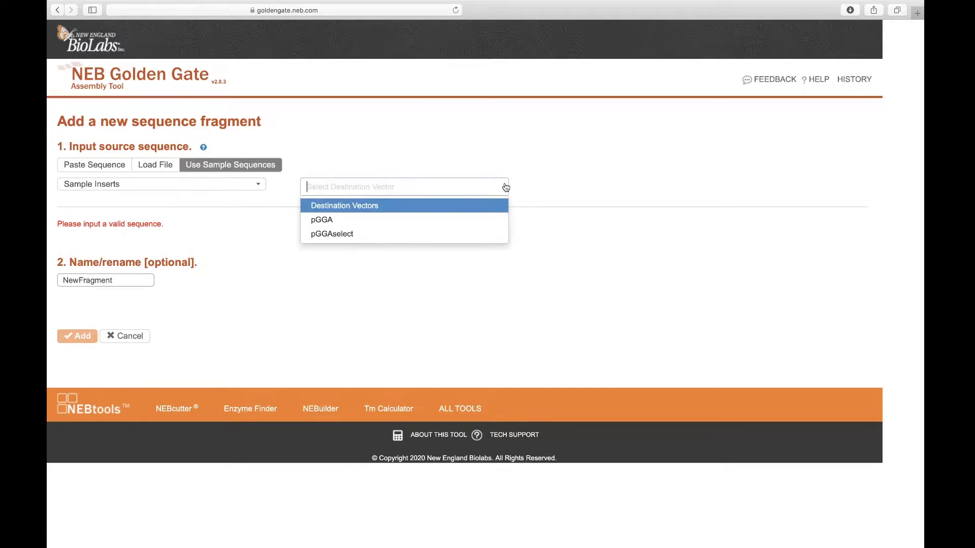
{"action": "left_click", "coordinate": [473, 234]}
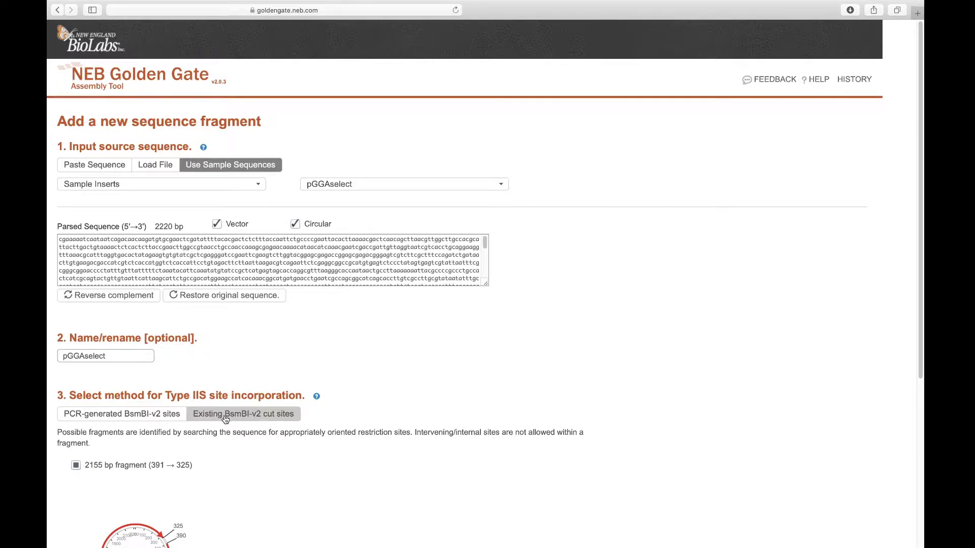
{"action": "scroll", "coordinate": [409, 326], "scroll_direction": "down", "scroll_amount": 5}
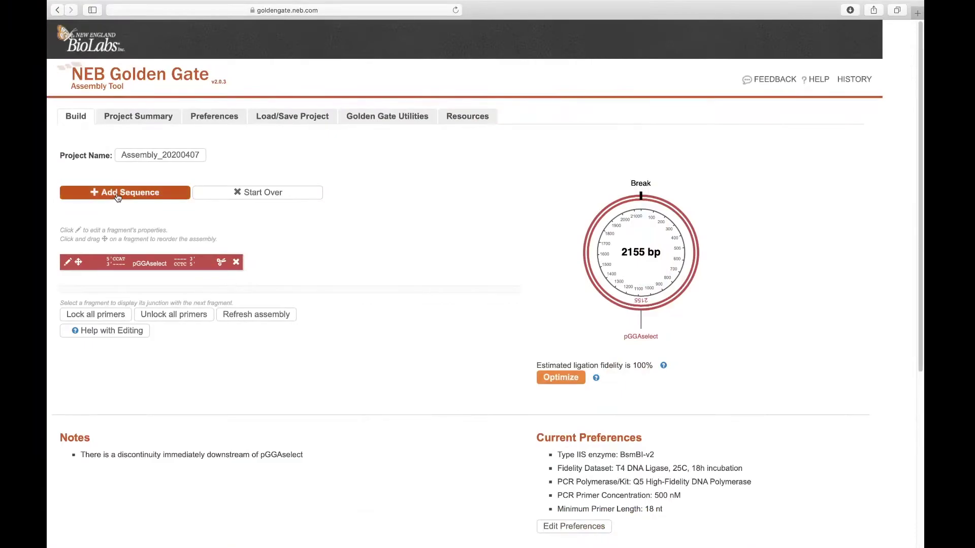
- Add sample Insert 1 (bases 1–950) with PCR-generated BsmBI-v2 sites after pGGAselect
{"action": "left_click", "coordinate": [118, 197]}
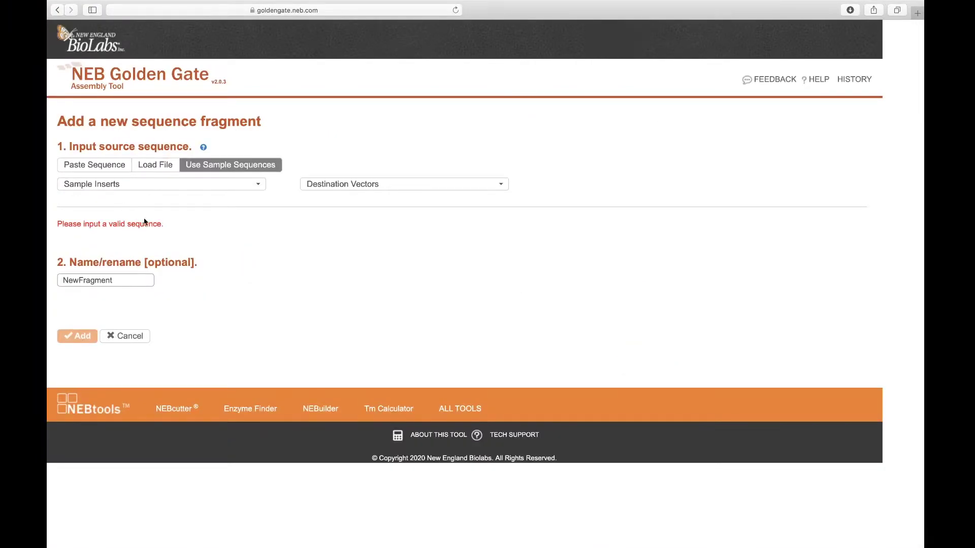
{"action": "left_click", "coordinate": [226, 187]}
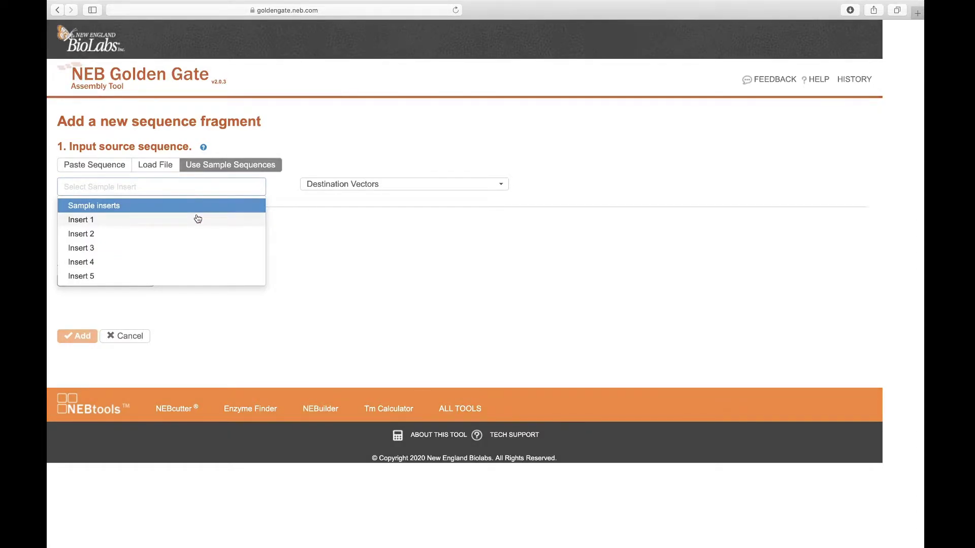
{"action": "left_click", "coordinate": [198, 219]}
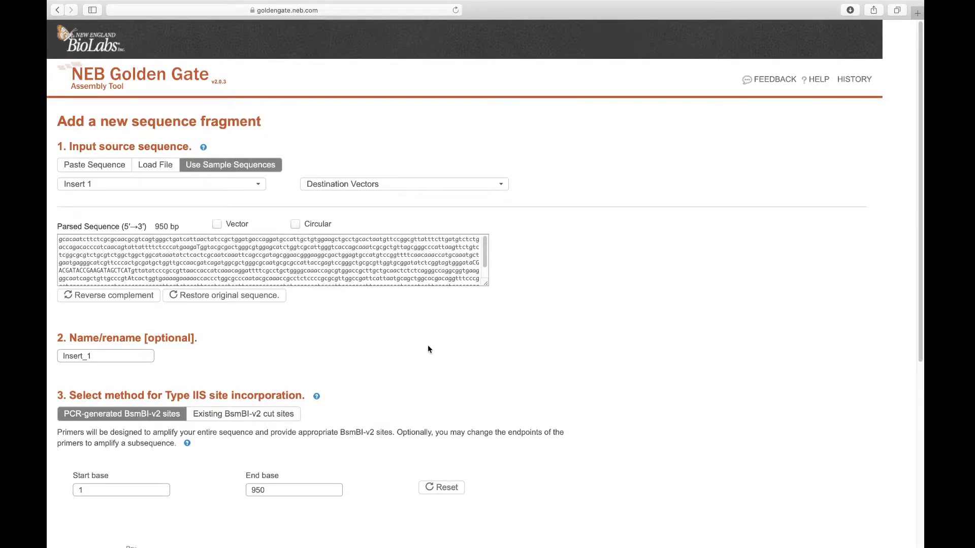
{"action": "scroll", "coordinate": [427, 349], "scroll_direction": "down", "scroll_amount": 10}
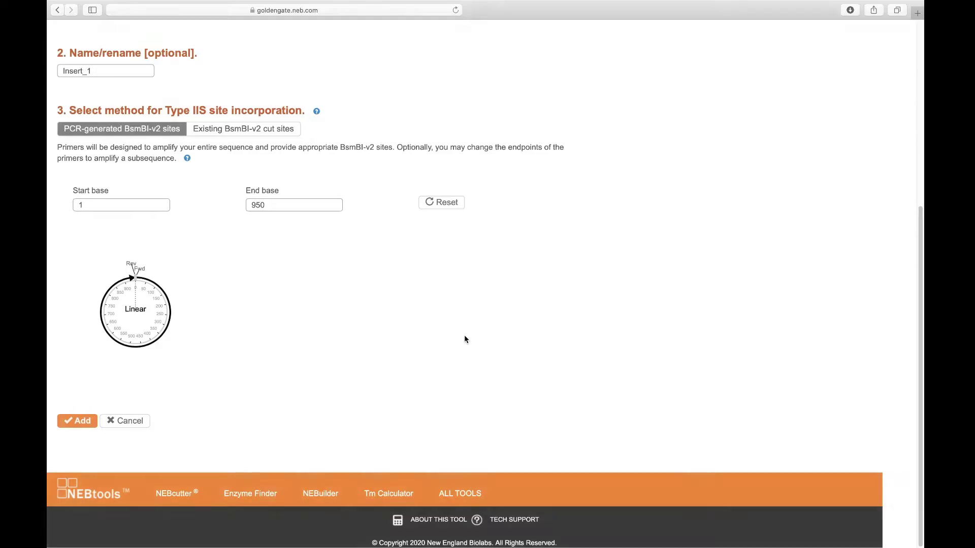
{"action": "left_click", "coordinate": [81, 422]}
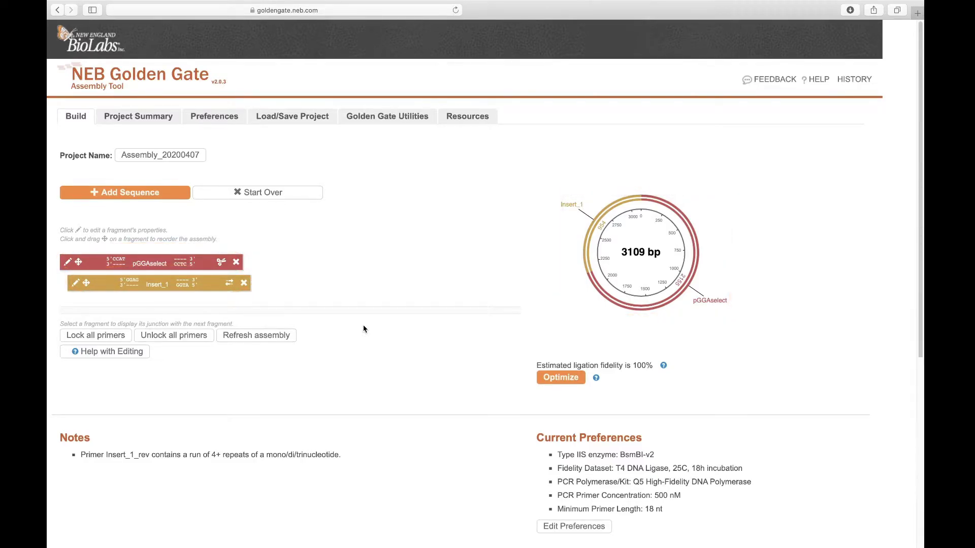
- Add sample Inserts 2 and 3 to the assembly after Insert_1
{"action": "left_click", "coordinate": [169, 198]}
{"action": "left_click", "coordinate": [242, 186]}
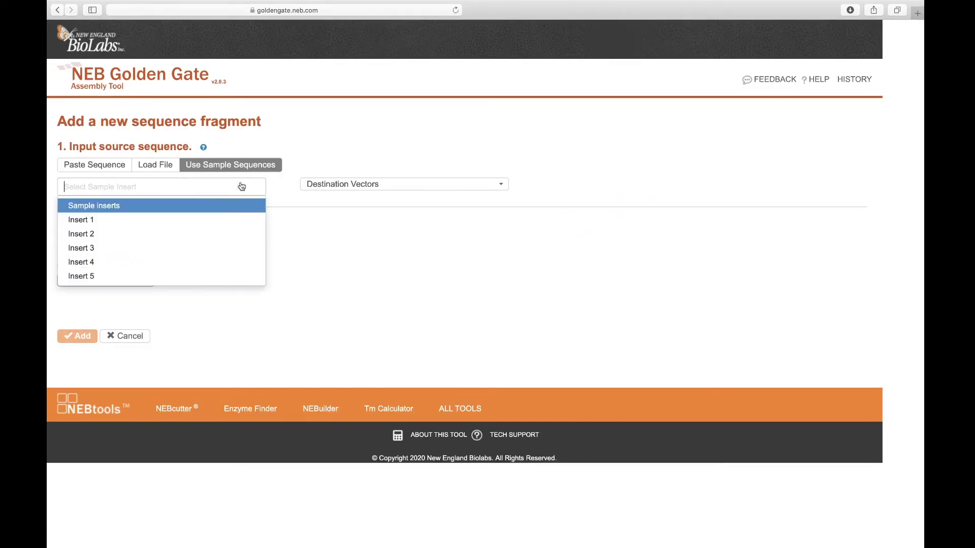
{"action": "left_click", "coordinate": [228, 234]}
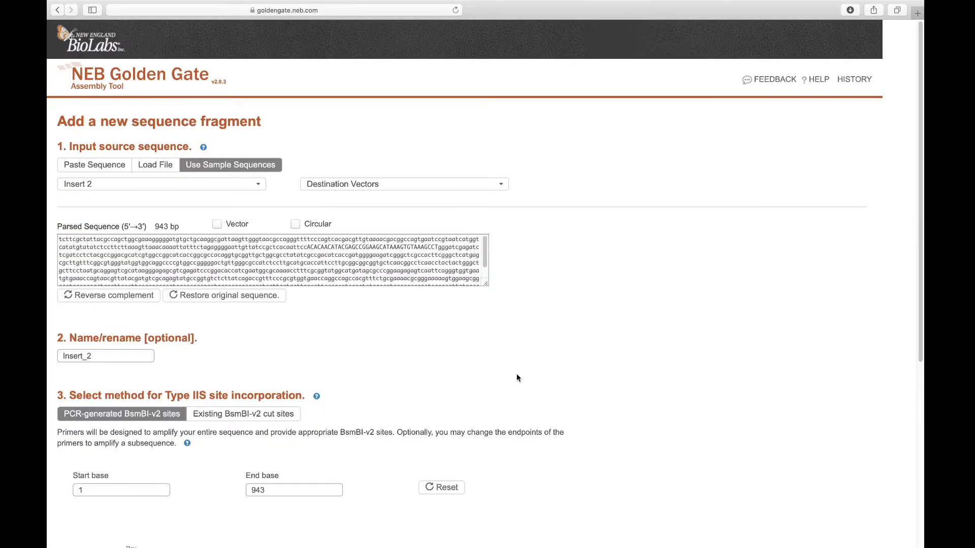
{"action": "scroll", "coordinate": [626, 363], "scroll_direction": "down", "scroll_amount": 4}
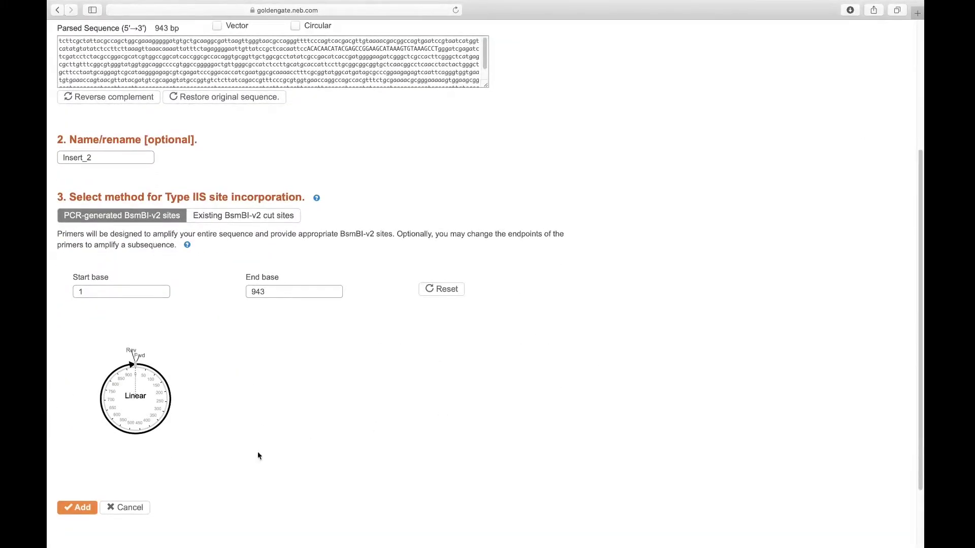
{"action": "left_click", "coordinate": [76, 508]}
{"action": "left_click", "coordinate": [158, 197]}
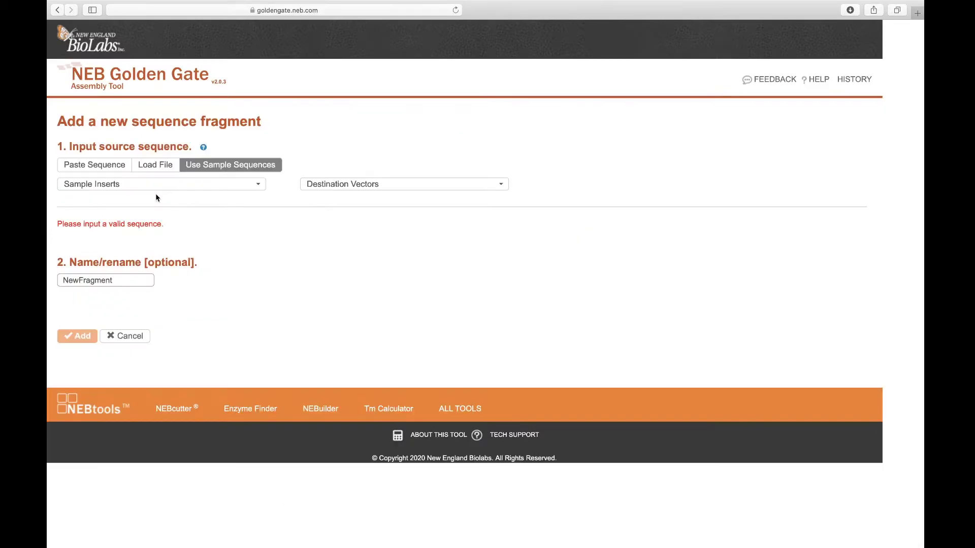
{"action": "left_click", "coordinate": [178, 184]}
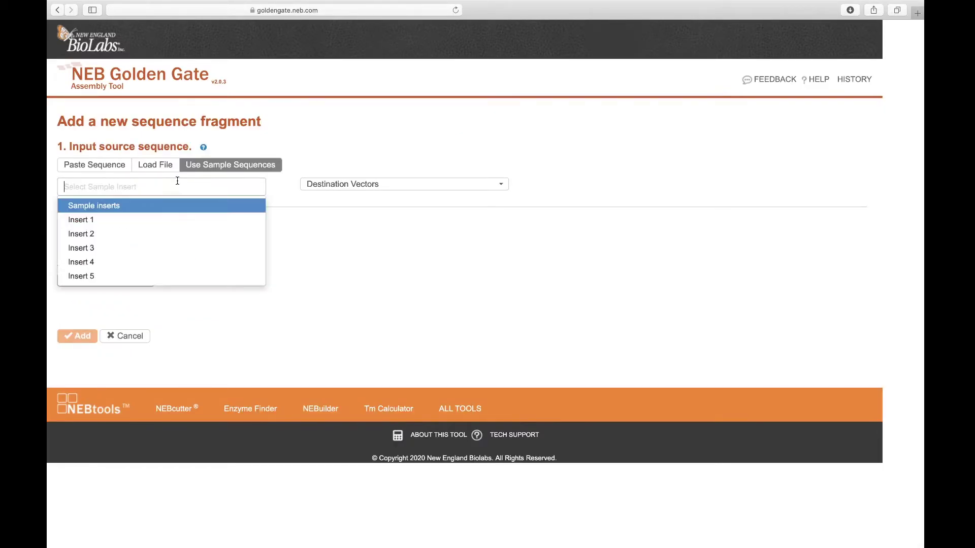
{"action": "left_click", "coordinate": [152, 249]}
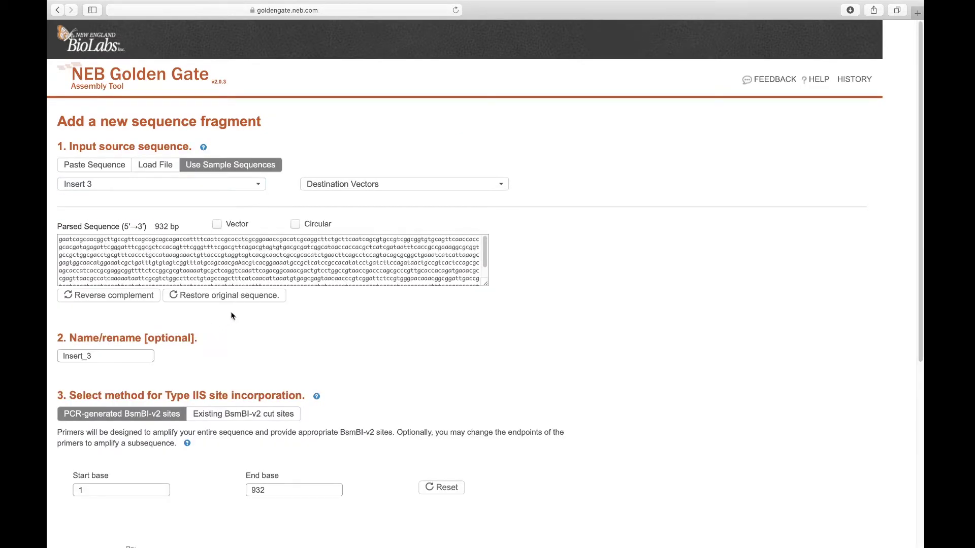
{"action": "scroll", "coordinate": [585, 305], "scroll_direction": "down", "scroll_amount": 5}
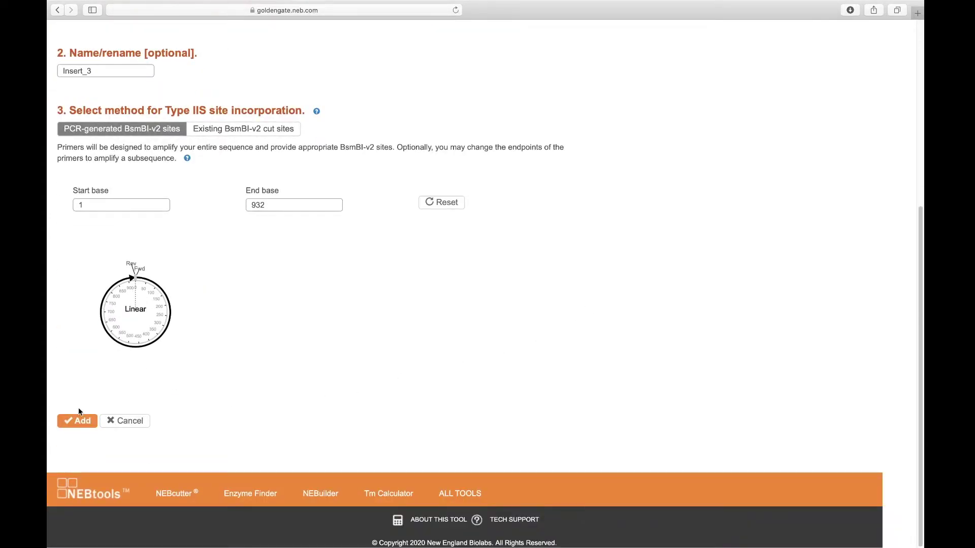
{"action": "left_click", "coordinate": [78, 420]}
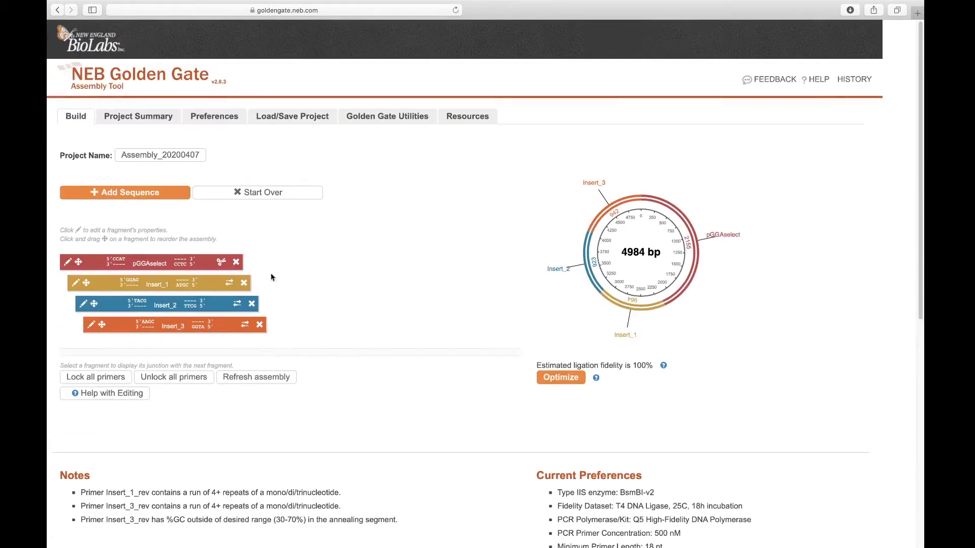
- Add sample Inserts 4 and 5, completing the six-fragment 7002 bp construct
{"action": "left_click", "coordinate": [166, 197]}
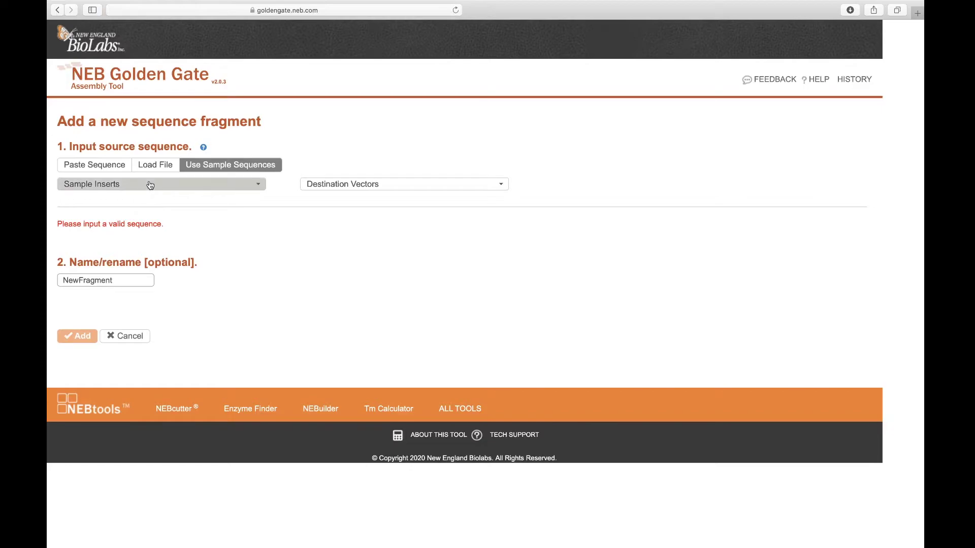
{"action": "left_click", "coordinate": [150, 185]}
{"action": "left_click", "coordinate": [137, 263]}
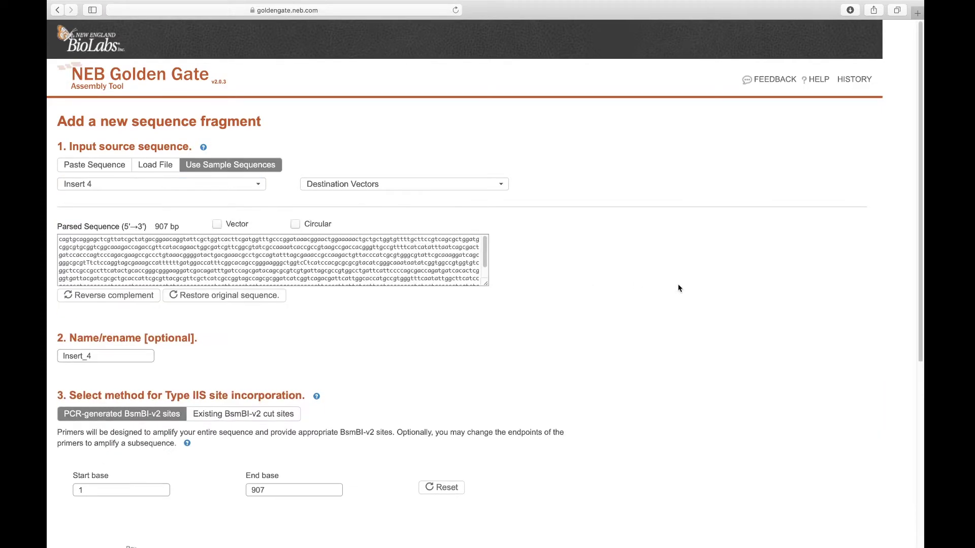
{"action": "scroll", "coordinate": [675, 303], "scroll_direction": "down", "scroll_amount": 5}
{"action": "left_click", "coordinate": [70, 424]}
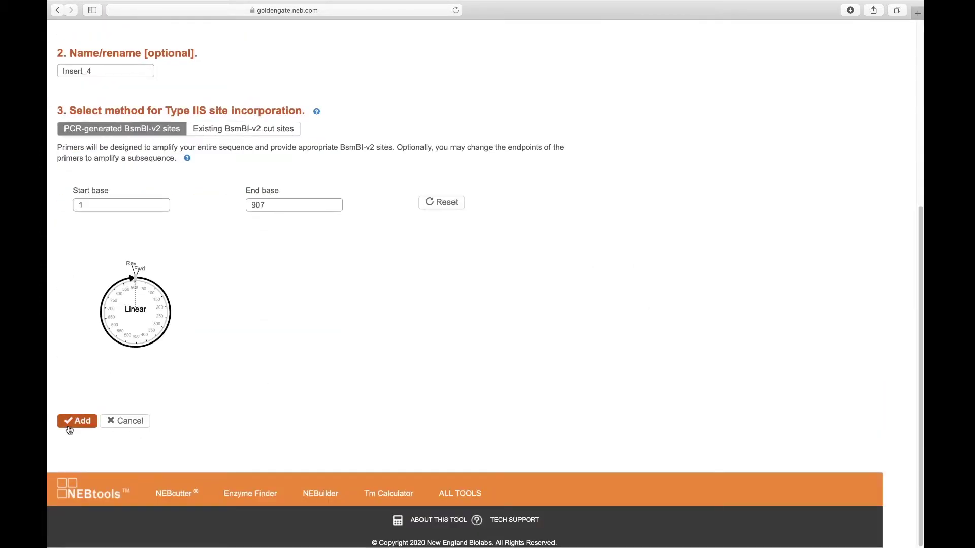
{"action": "scroll", "coordinate": [407, 355], "scroll_direction": "down", "scroll_amount": 2}
{"action": "scroll", "coordinate": [368, 346], "scroll_direction": "up", "scroll_amount": 8}
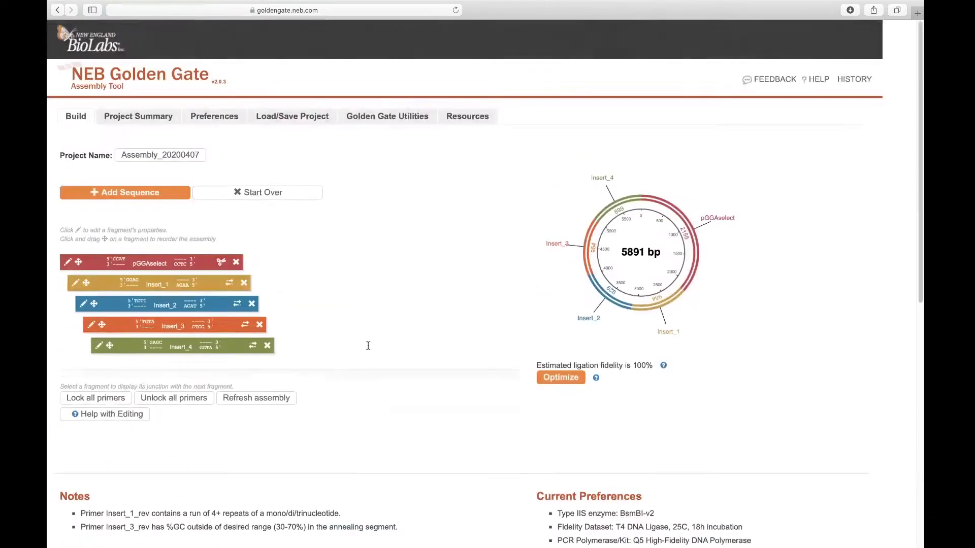
{"action": "left_click", "coordinate": [144, 193]}
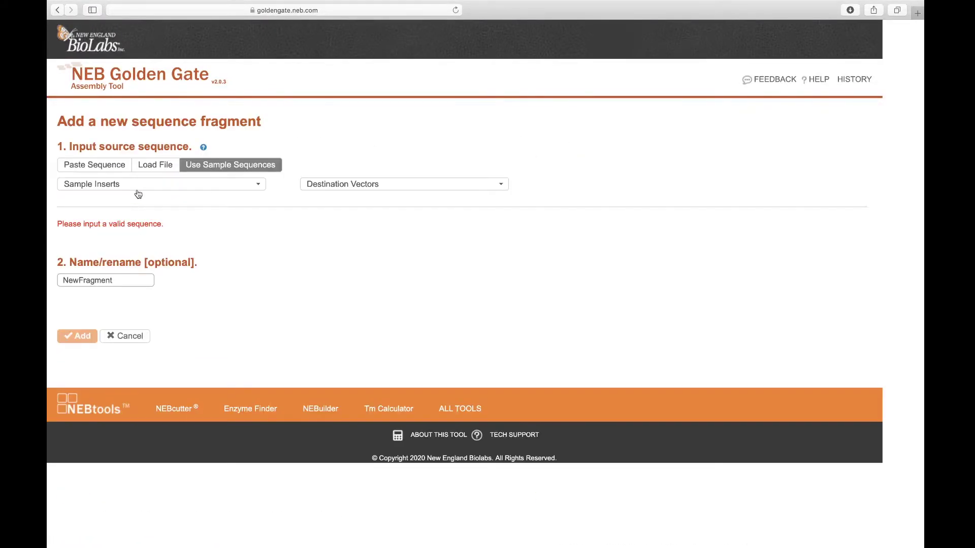
{"action": "left_click", "coordinate": [139, 192]}
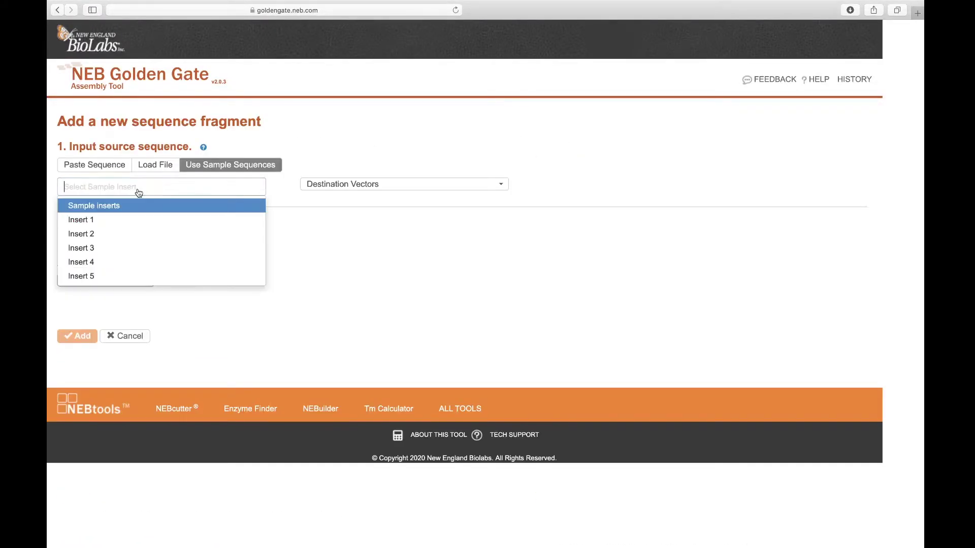
{"action": "left_click", "coordinate": [138, 275]}
{"action": "scroll", "coordinate": [573, 438], "scroll_direction": "down", "scroll_amount": 6}
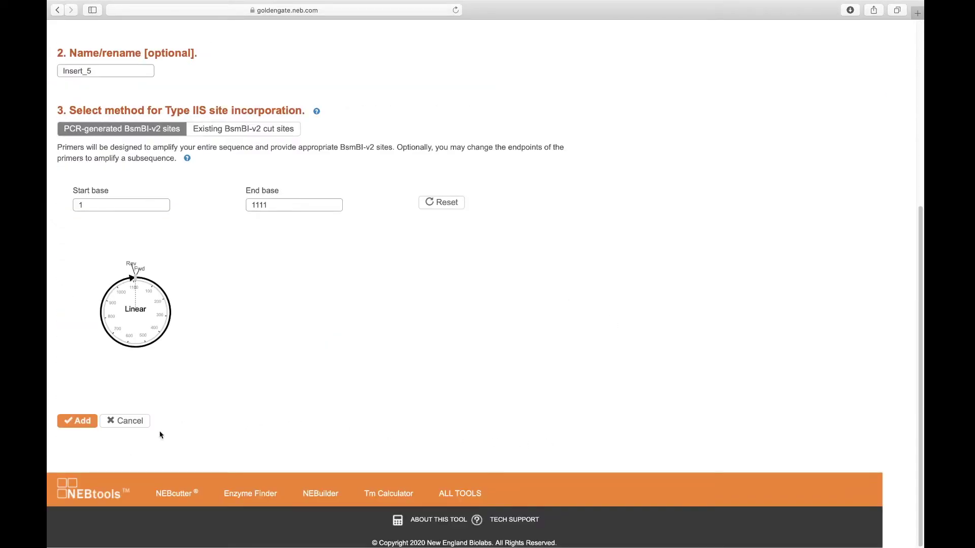
{"action": "left_click", "coordinate": [80, 421]}
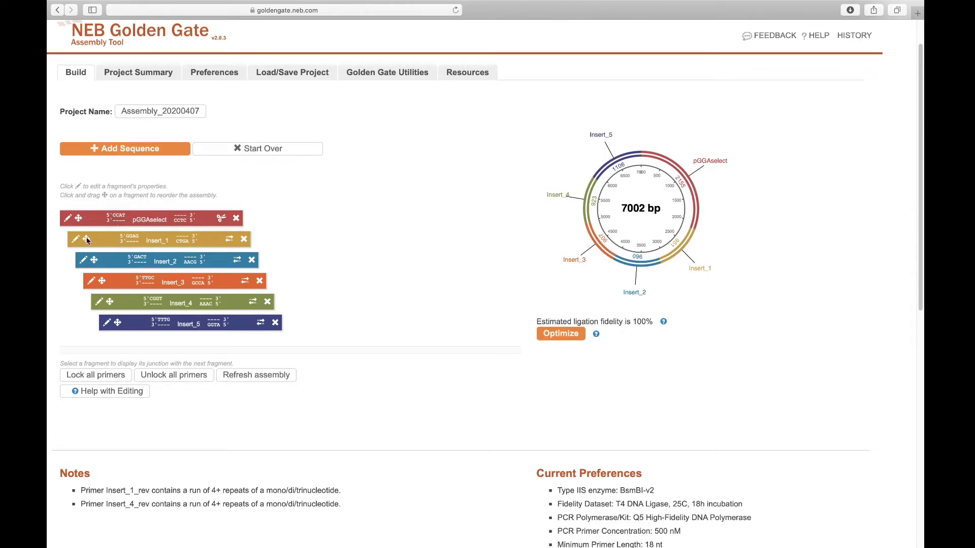
- Drag Insert_1 above pGGAselect so it leads the fragment order
{"action": "left_click_drag", "start_coordinate": [87, 240], "coordinate": [85, 217]}
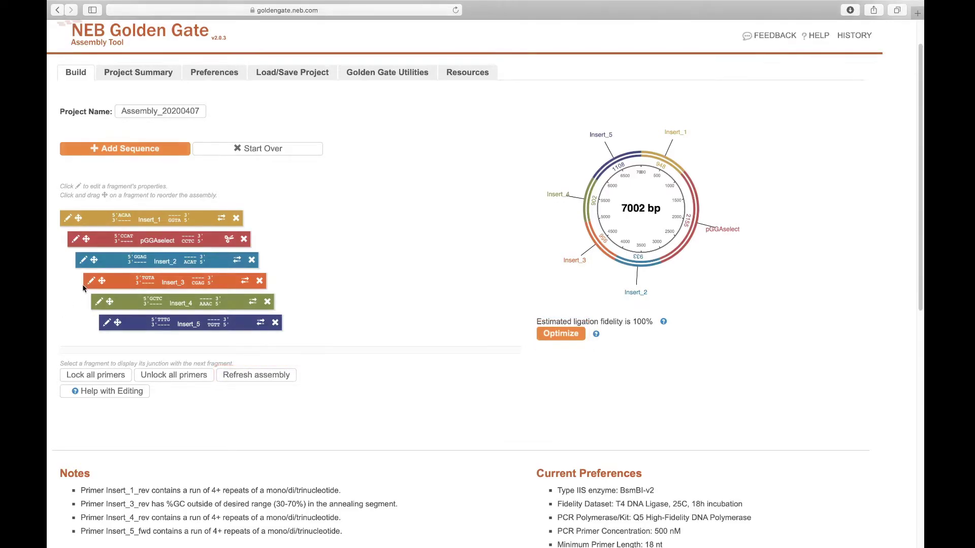
- Show the Insert_1–pGGAselect junction and scroll down to the ten-primer Required Oligonucleotides table
{"action": "left_click", "coordinate": [129, 241]}
{"action": "scroll", "coordinate": [352, 316], "scroll_direction": "down", "scroll_amount": 5}
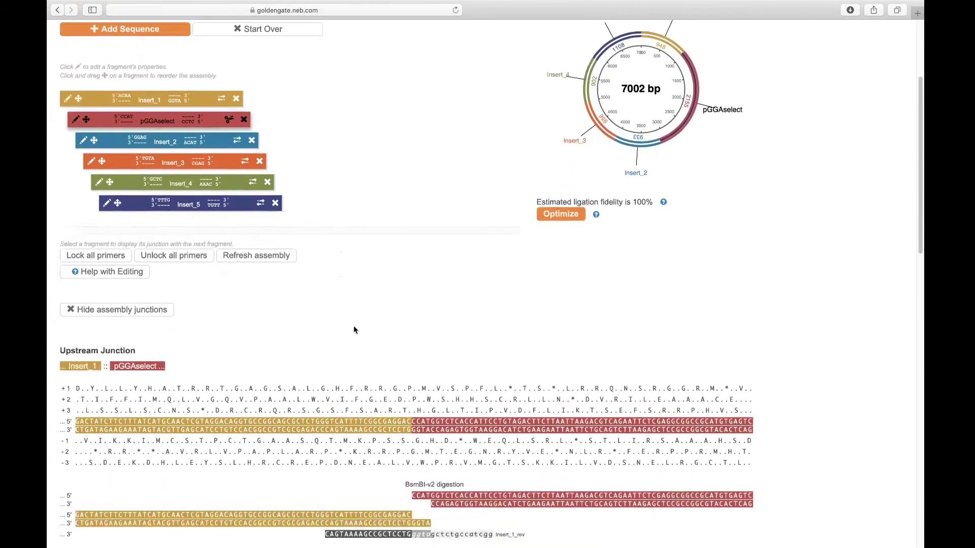
{"action": "scroll", "coordinate": [354, 330], "scroll_direction": "down", "scroll_amount": 5}
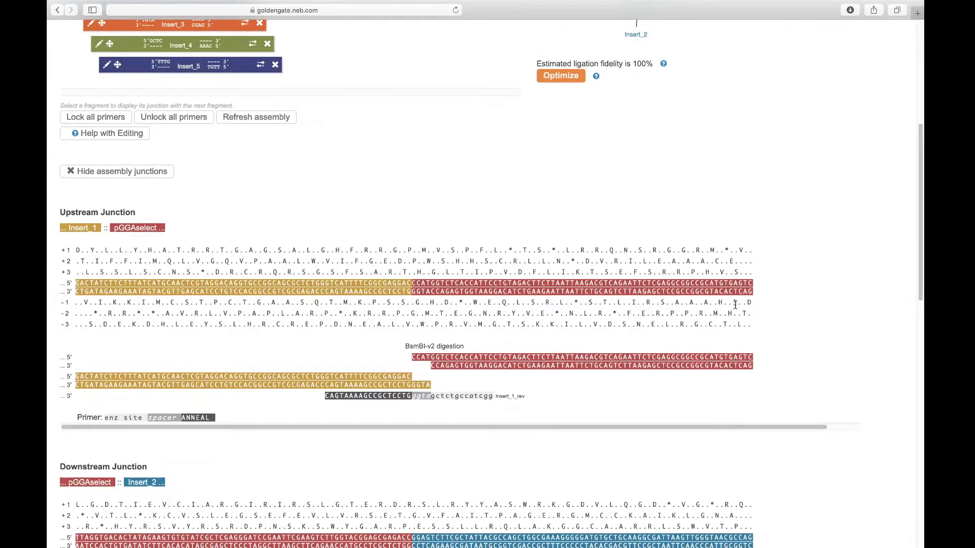
{"action": "scroll", "coordinate": [822, 302], "scroll_direction": "down", "scroll_amount": 5}
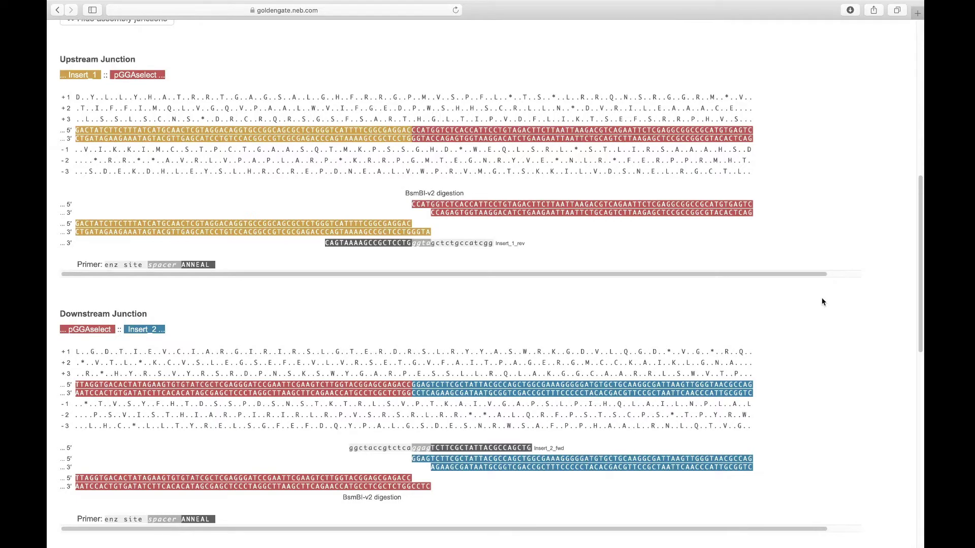
{"action": "scroll", "coordinate": [823, 302], "scroll_direction": "down", "scroll_amount": 10}
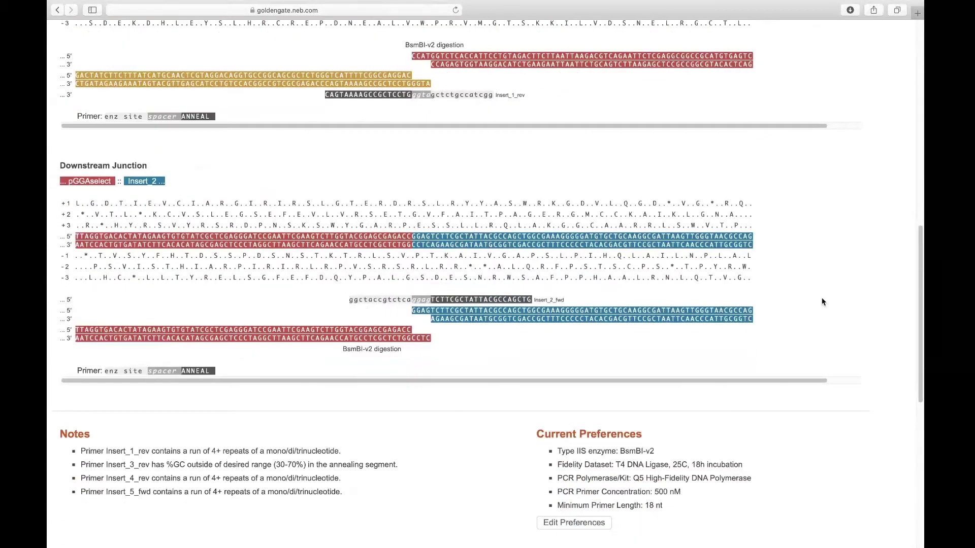
{"action": "scroll", "coordinate": [823, 301], "scroll_direction": "down", "scroll_amount": 10}
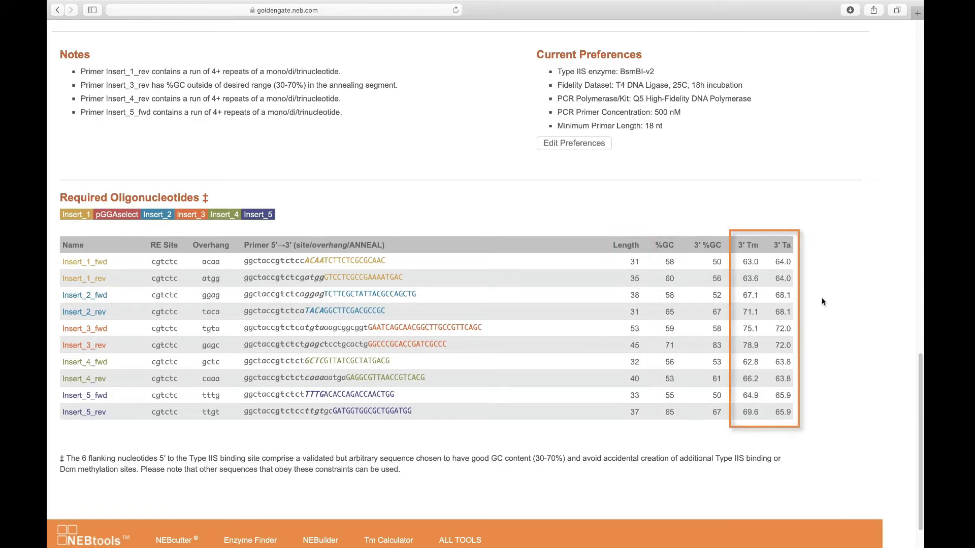
{"action": "scroll", "coordinate": [822, 301], "scroll_direction": "up", "scroll_amount": 20}
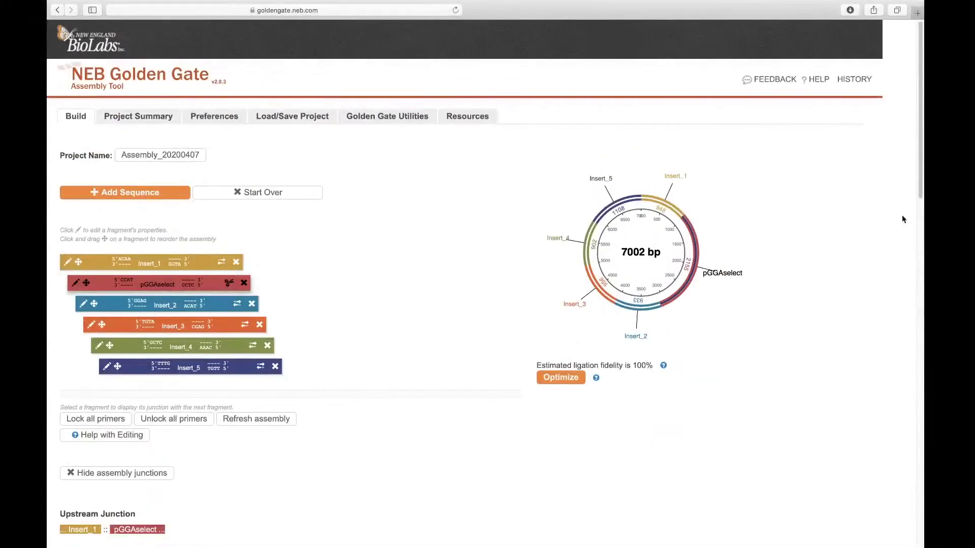
{"action": "left_click", "coordinate": [136, 118]}
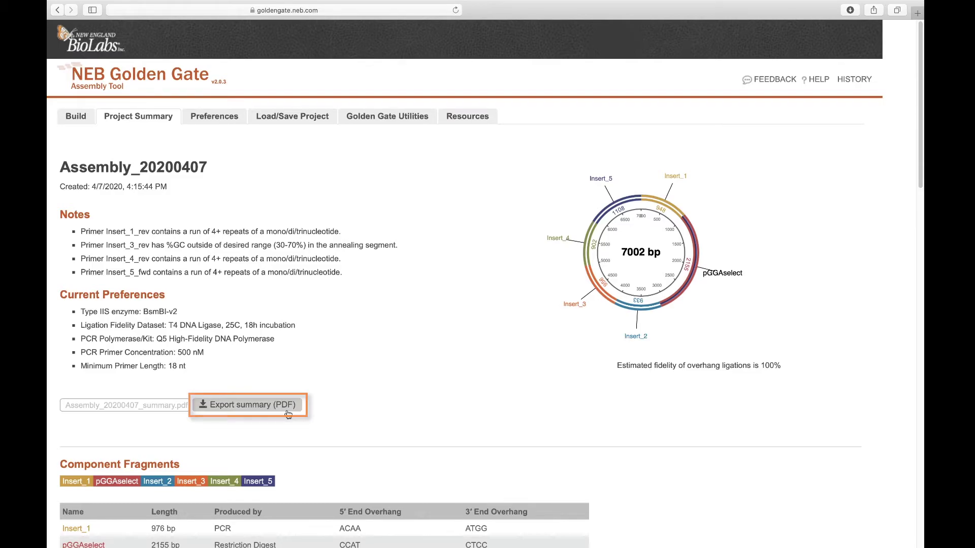
{"action": "scroll", "coordinate": [466, 379], "scroll_direction": "down", "scroll_amount": 5}
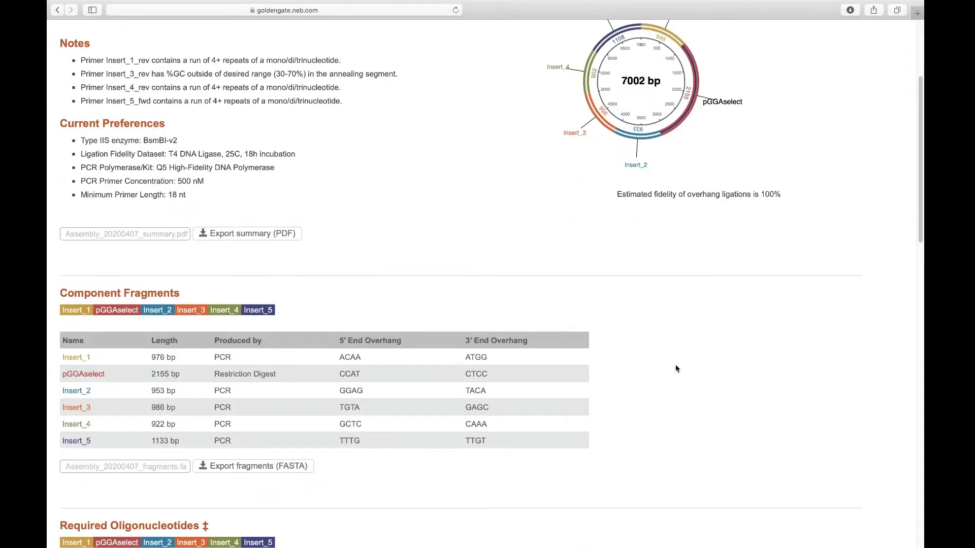
{"action": "scroll", "coordinate": [676, 370], "scroll_direction": "down", "scroll_amount": 3}
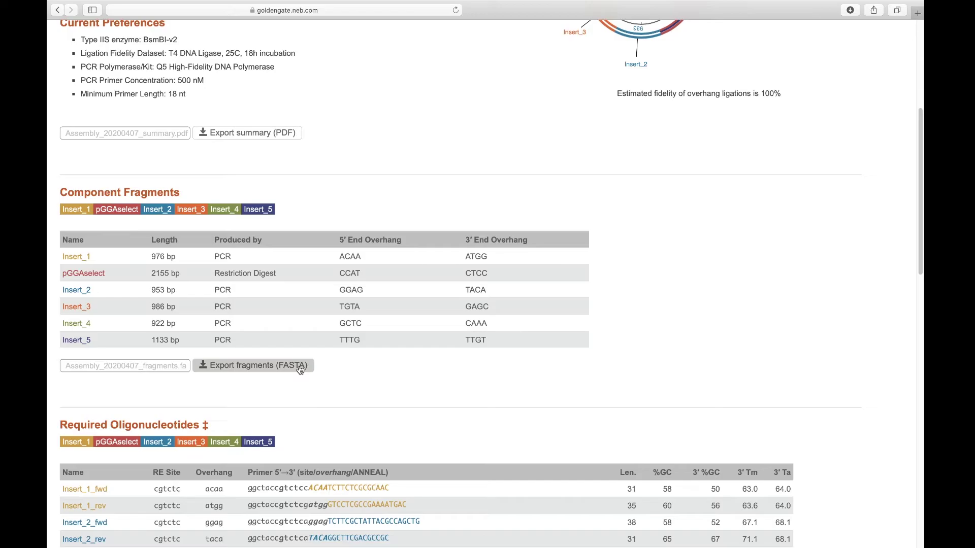
{"action": "scroll", "coordinate": [884, 391], "scroll_direction": "down", "scroll_amount": 6}
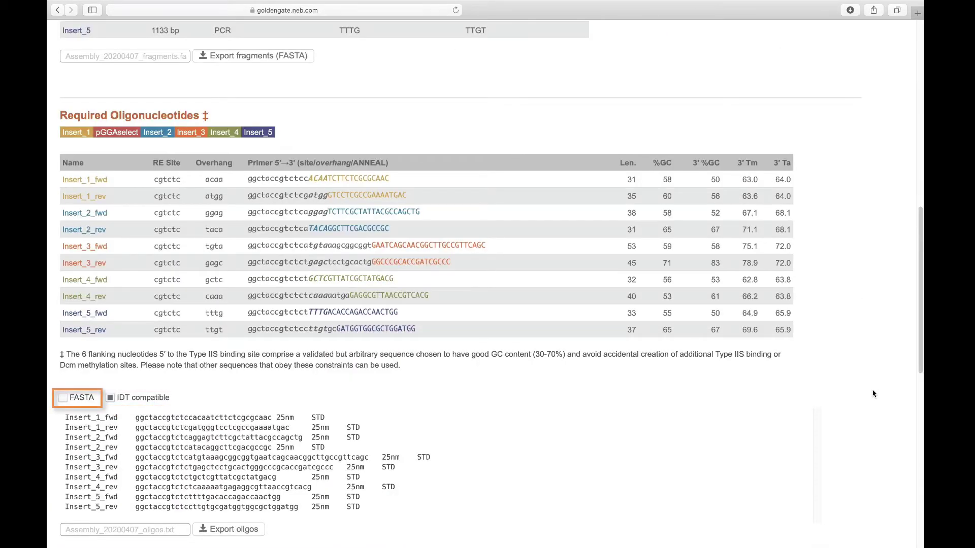
{"action": "scroll", "coordinate": [874, 394], "scroll_direction": "down", "scroll_amount": 5}
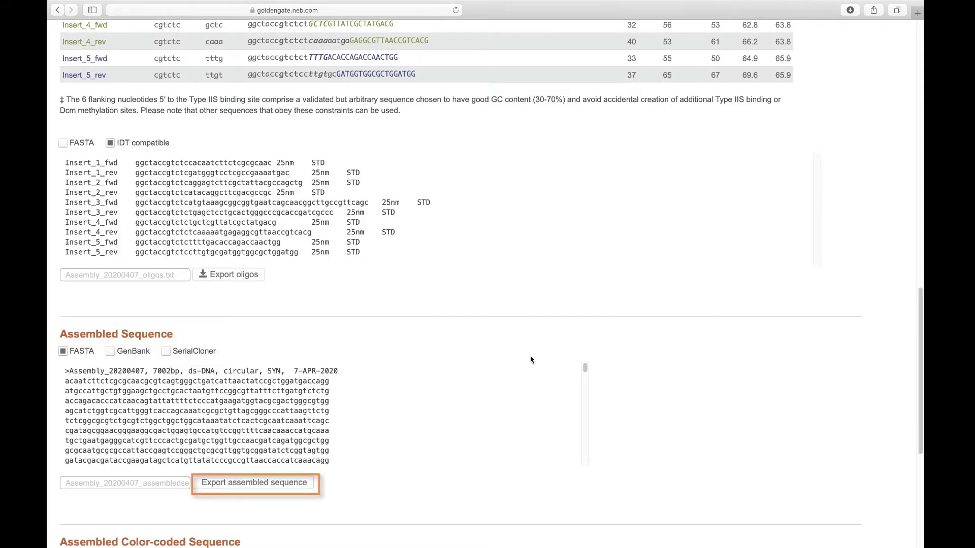
{"action": "scroll", "coordinate": [657, 386], "scroll_direction": "down", "scroll_amount": 10}
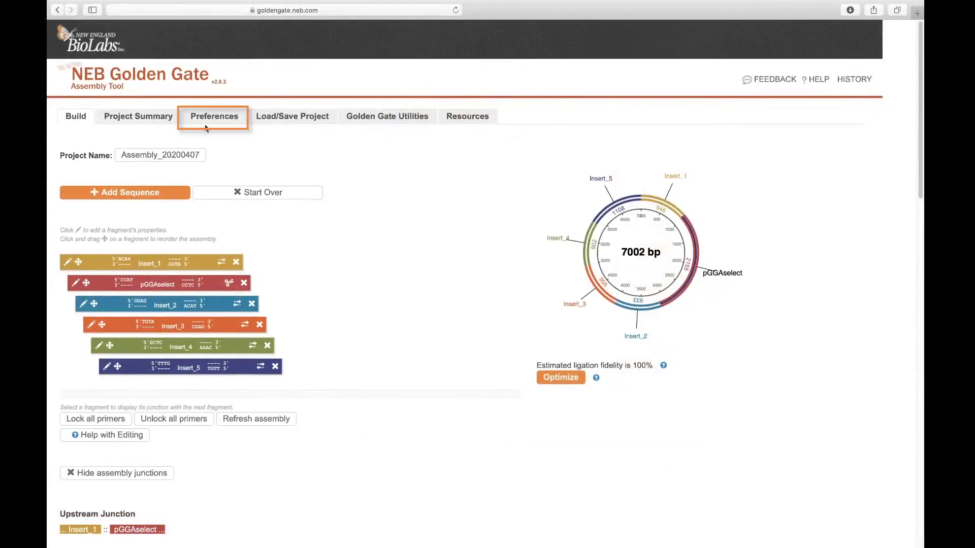
- In Preferences, keep the T4 DNA Ligase, 25C, 18h ligation fidelity dataset
{"action": "left_click", "coordinate": [209, 123]}
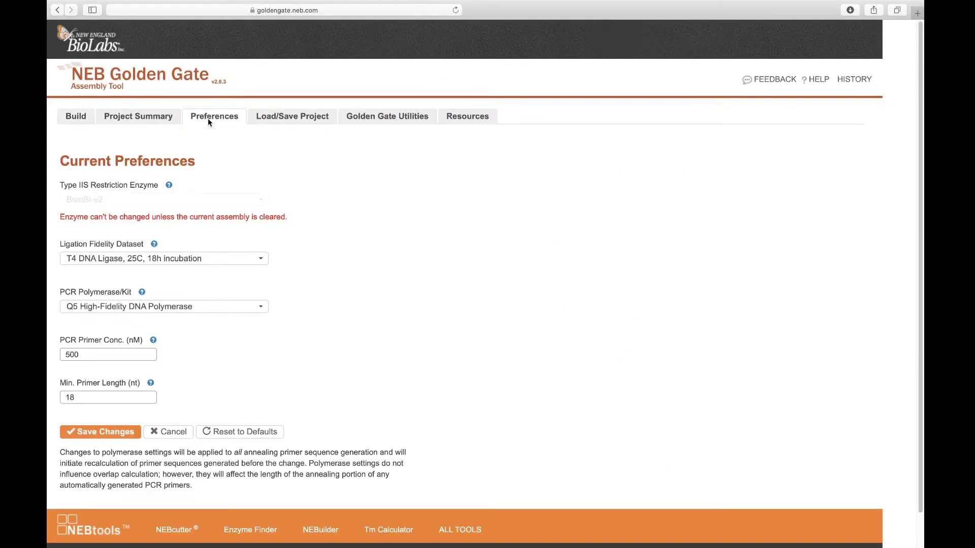
{"action": "left_click", "coordinate": [164, 259]}
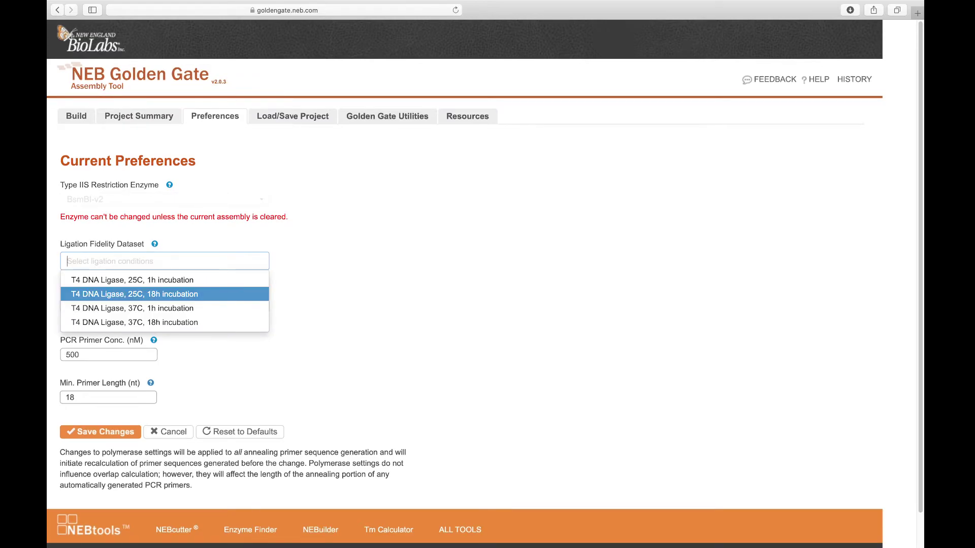
{"action": "key", "text": "Return"}
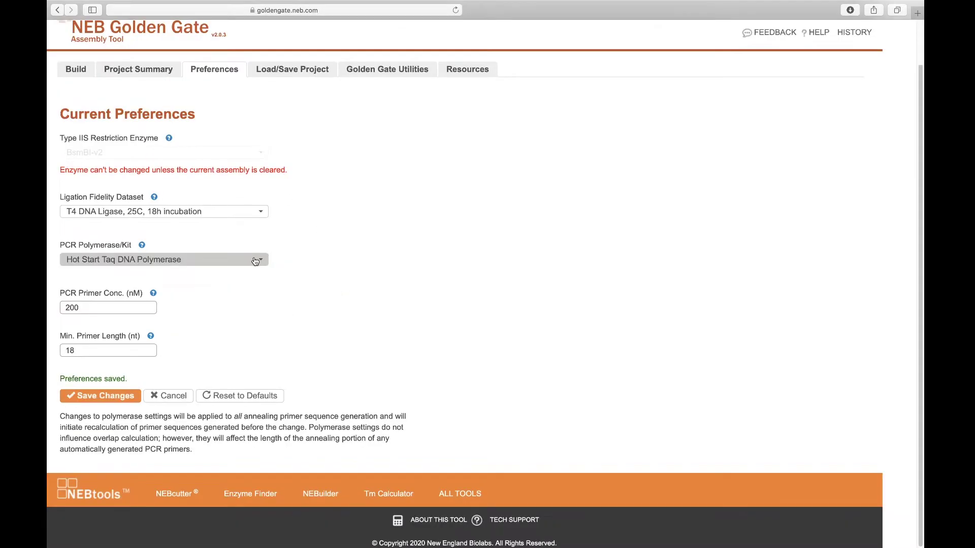
- Set the PCR polymerase to Q5 Hot Start High-Fidelity DNA Polymerase and save the preferences
{"action": "left_click", "coordinate": [255, 261]}
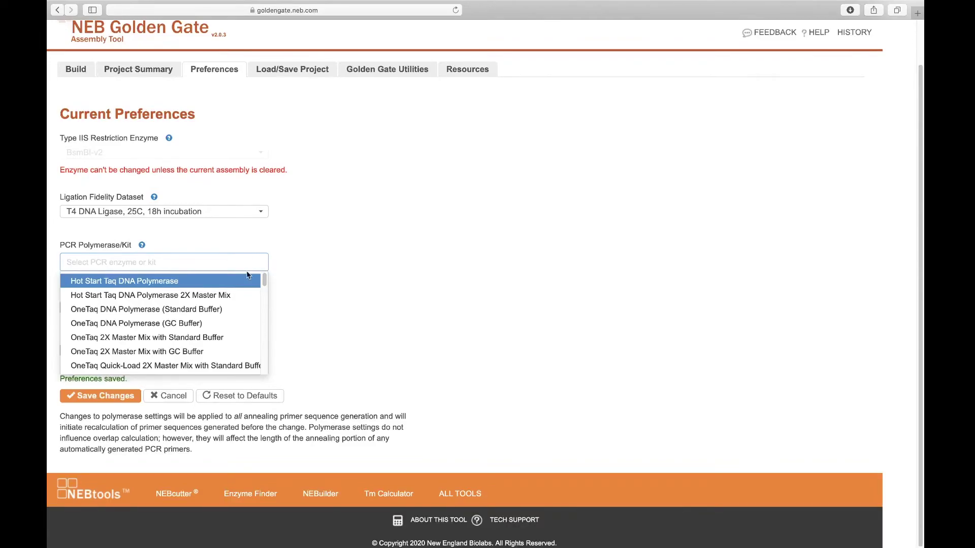
{"action": "scroll", "coordinate": [247, 278], "scroll_direction": "up", "scroll_amount": 3}
{"action": "scroll", "coordinate": [206, 388], "scroll_direction": "down", "scroll_amount": 5}
{"action": "scroll", "coordinate": [206, 388], "scroll_direction": "down", "scroll_amount": 10}
{"action": "scroll", "coordinate": [206, 388], "scroll_direction": "down", "scroll_amount": 4}
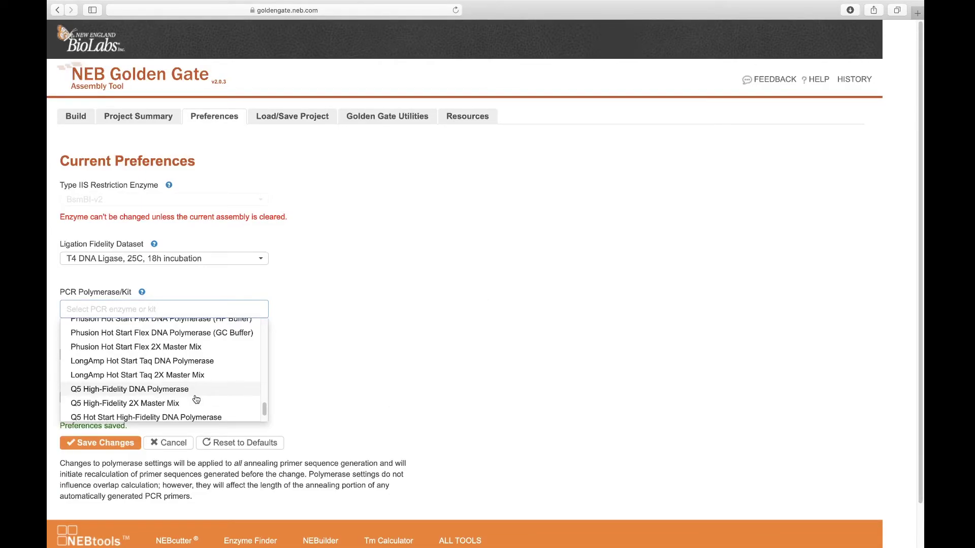
{"action": "scroll", "coordinate": [188, 400], "scroll_direction": "down", "scroll_amount": 1}
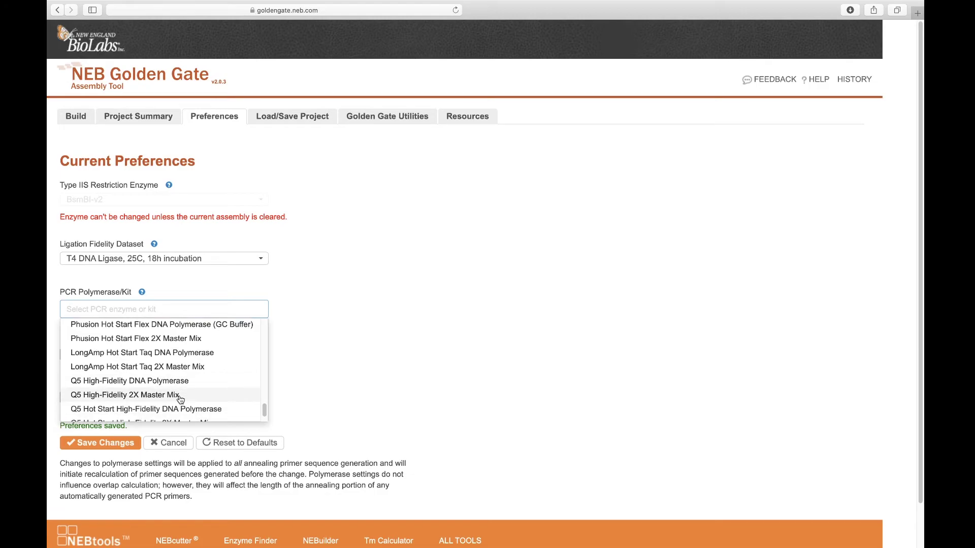
{"action": "scroll", "coordinate": [180, 400], "scroll_direction": "down", "scroll_amount": 3}
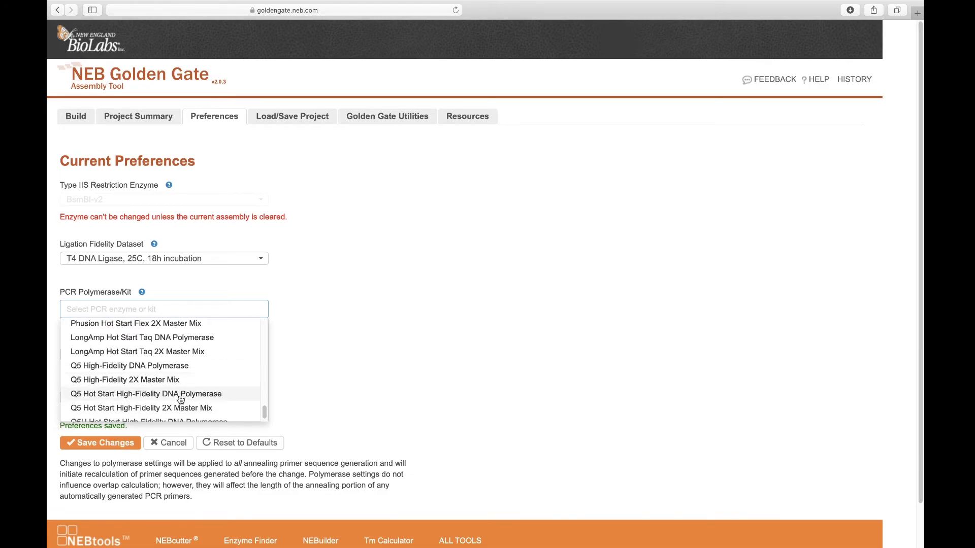
{"action": "scroll", "coordinate": [181, 400], "scroll_direction": "down", "scroll_amount": 1}
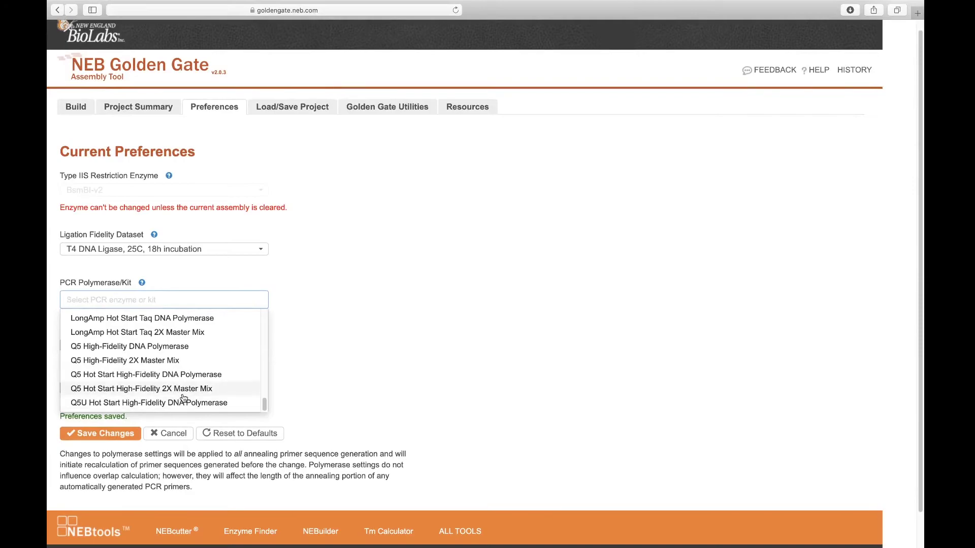
{"action": "left_click", "coordinate": [203, 375]}
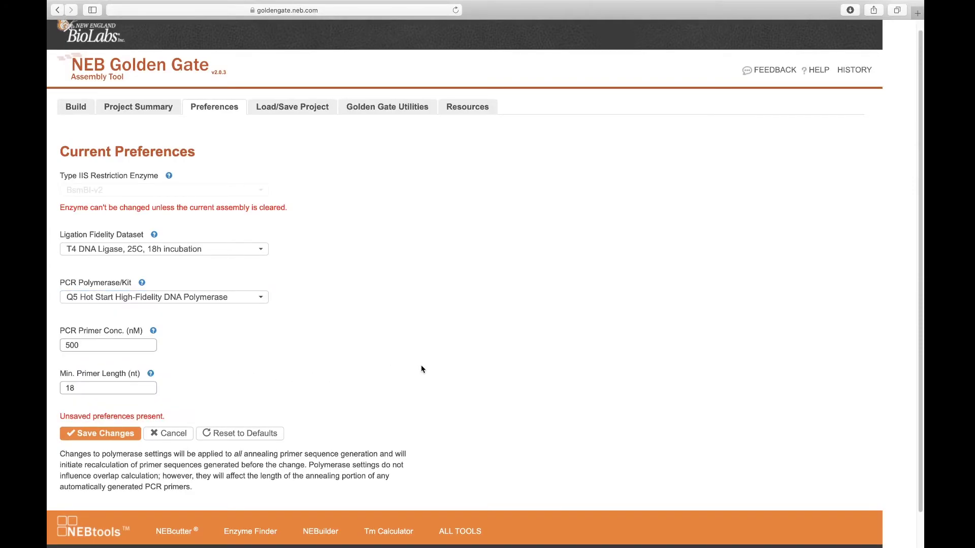
{"action": "left_click", "coordinate": [118, 434]}
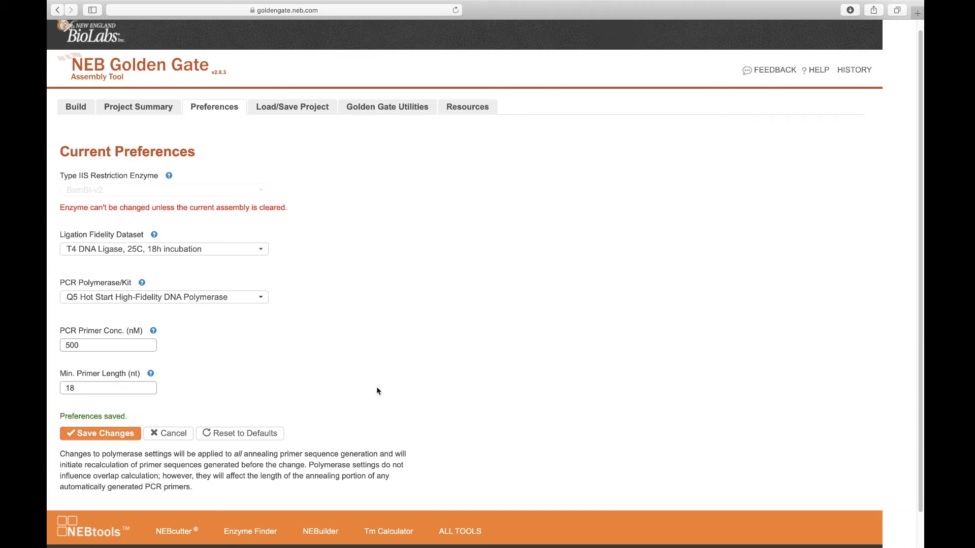
- Switch to the Load/Save Project page for the unsaved Assembly_20200407
{"action": "scroll", "coordinate": [489, 322], "scroll_direction": "up", "scroll_amount": 1}
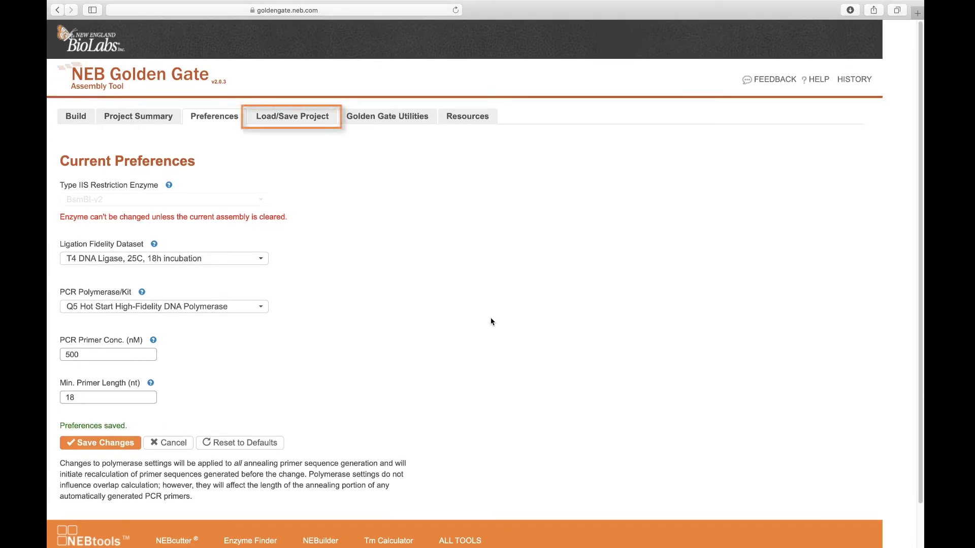
{"action": "left_click", "coordinate": [291, 122]}
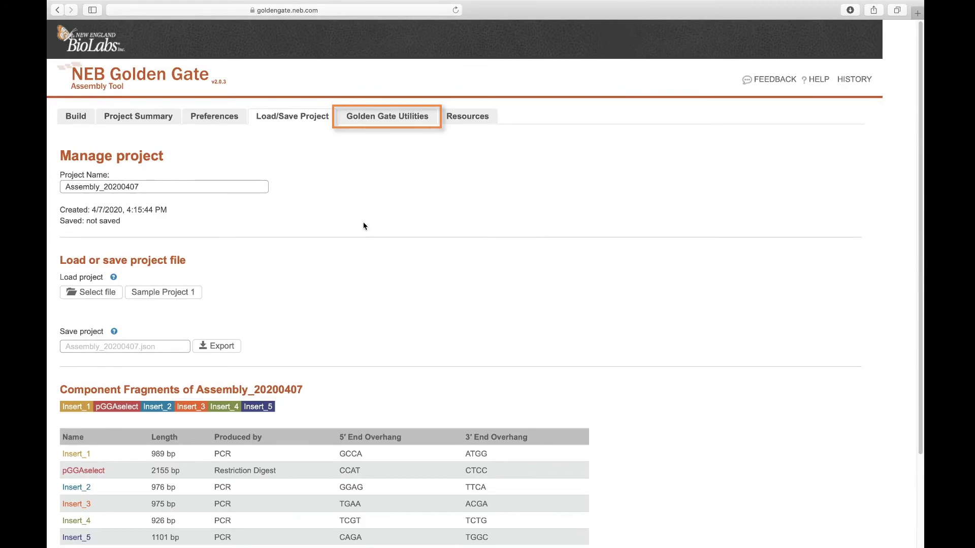
- Go to Golden Gate Utilities and scroll to the Get high-fidelity overhang set section
{"action": "left_click", "coordinate": [390, 118]}
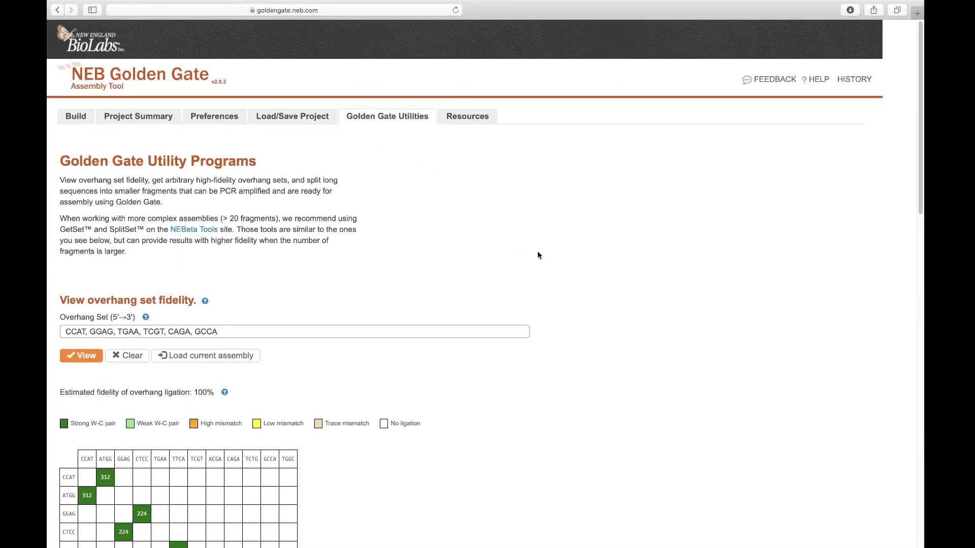
{"action": "scroll", "coordinate": [568, 282], "scroll_direction": "down", "scroll_amount": 1}
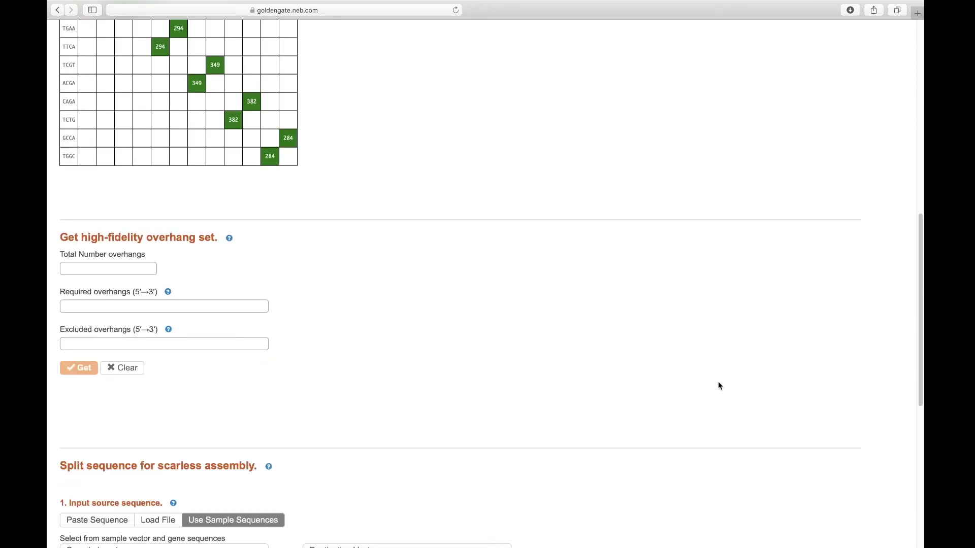
{"action": "scroll", "coordinate": [718, 386], "scroll_direction": "down", "scroll_amount": 1}
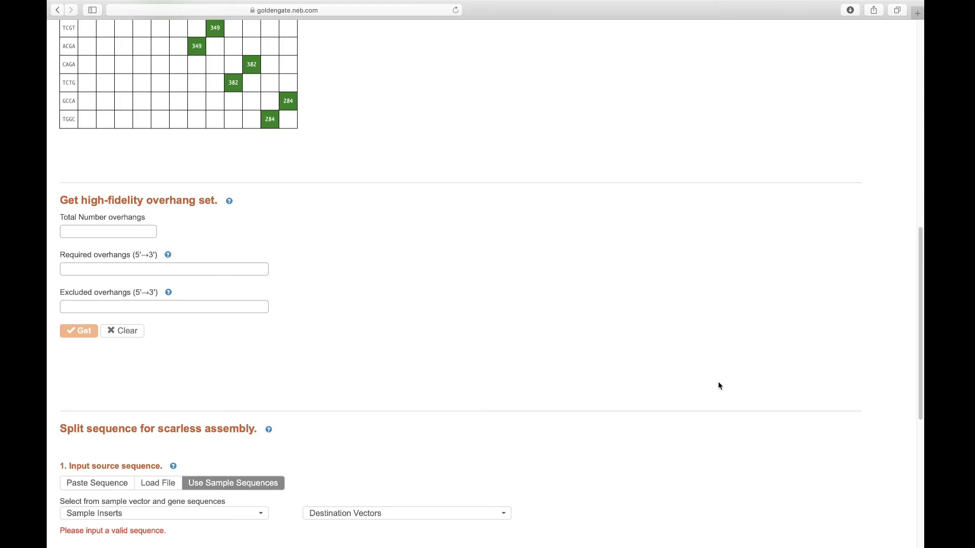
{"action": "scroll", "coordinate": [719, 386], "scroll_direction": "down", "scroll_amount": 5}
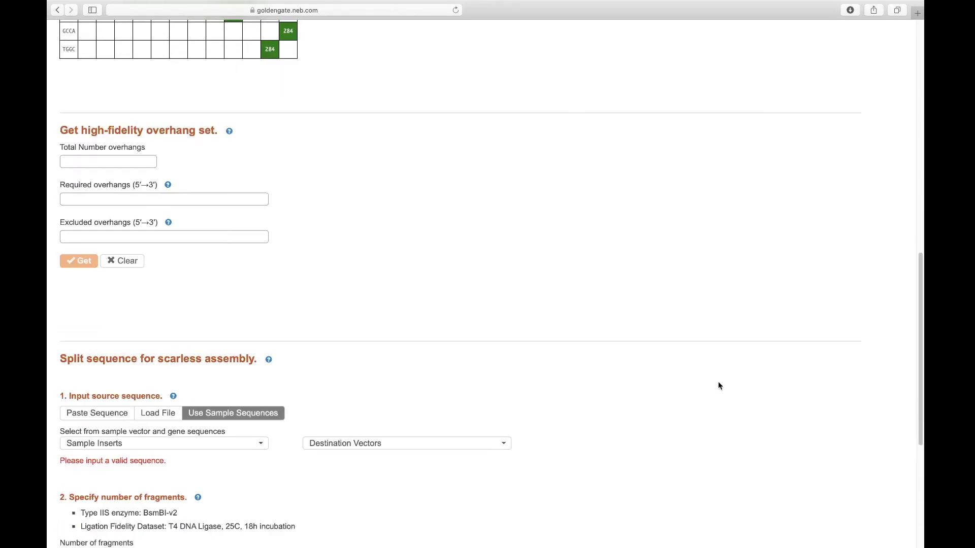
{"action": "scroll", "coordinate": [720, 386], "scroll_direction": "down", "scroll_amount": 1}
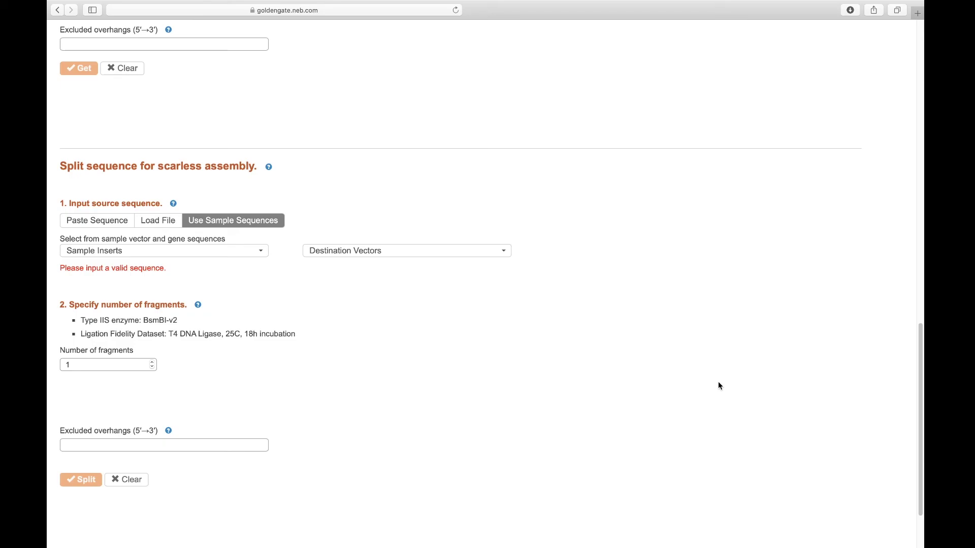
{"action": "scroll", "coordinate": [719, 386], "scroll_direction": "down", "scroll_amount": 1}
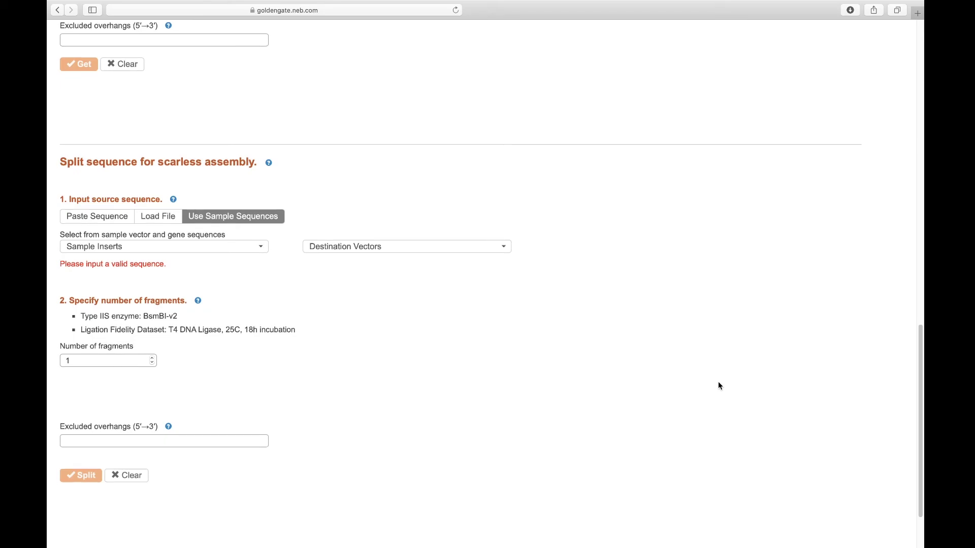
{"action": "scroll", "coordinate": [718, 383], "scroll_direction": "down", "scroll_amount": 2}
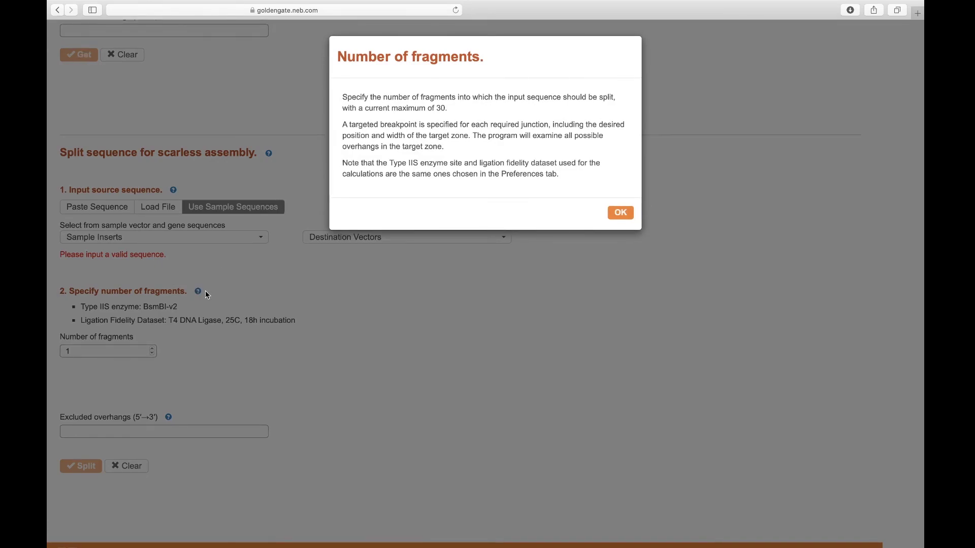
{"action": "left_click", "coordinate": [620, 213]}
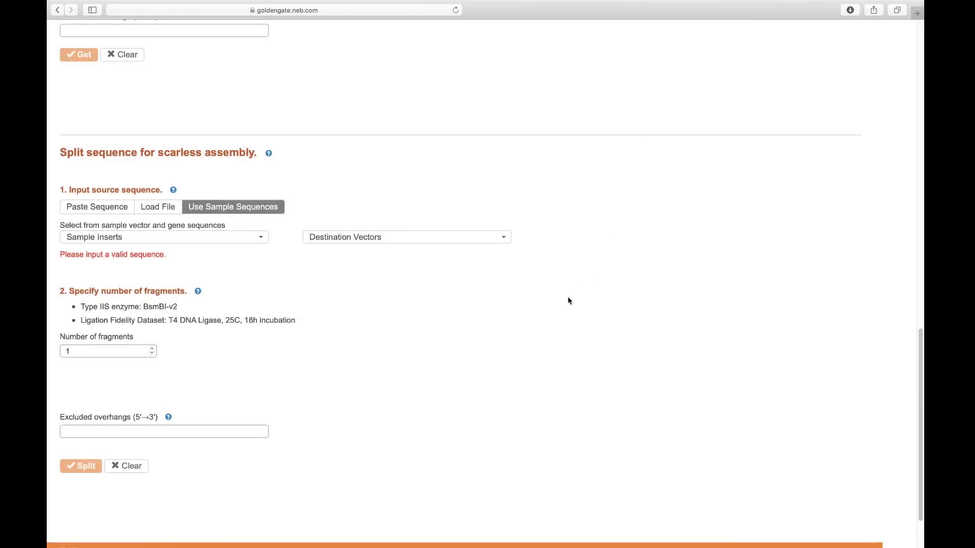